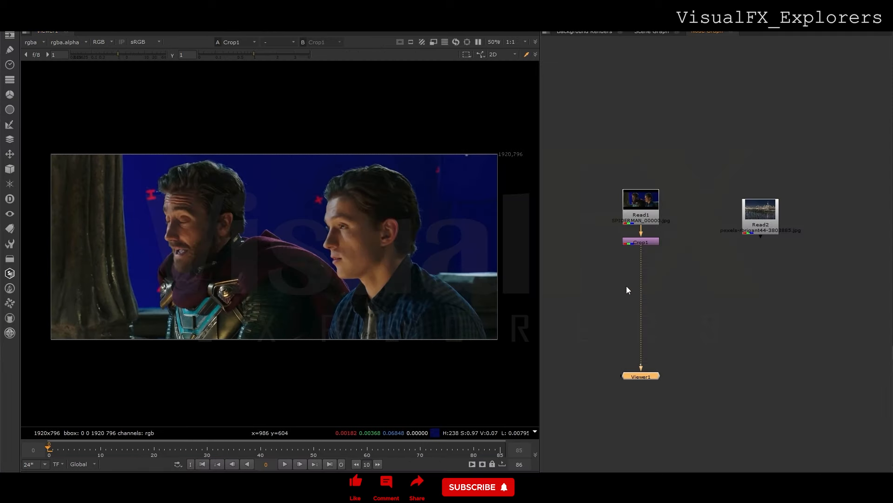
Step: Add a Roto node and draw a closed cusped Bezier beside the bearded man's shoulder for the red triangle marker
click(627, 286)
key(o)
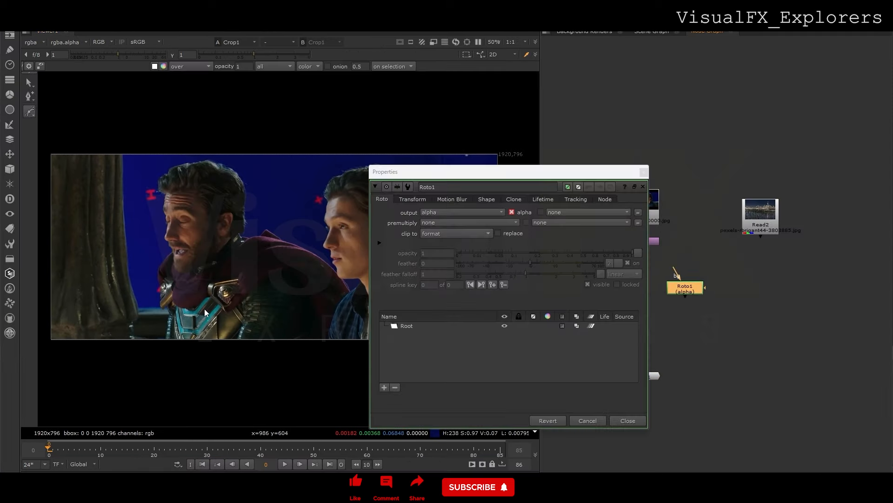
scroll(209, 313, up, 6)
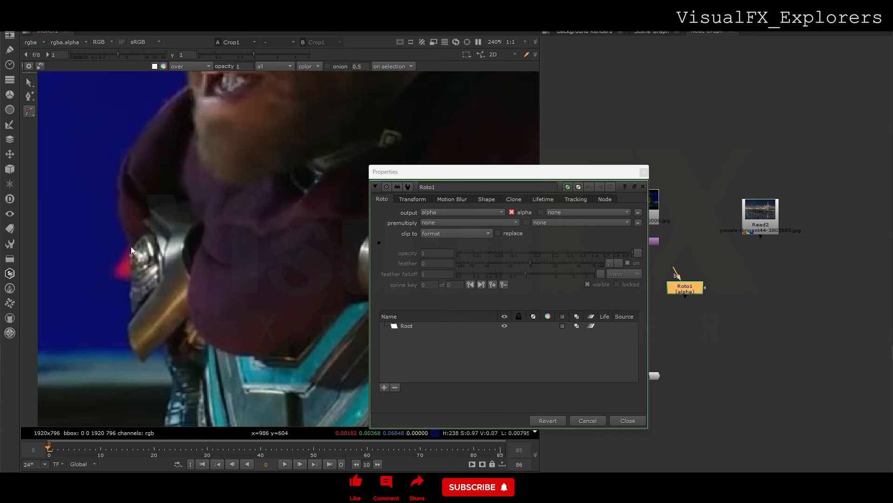
click(131, 245)
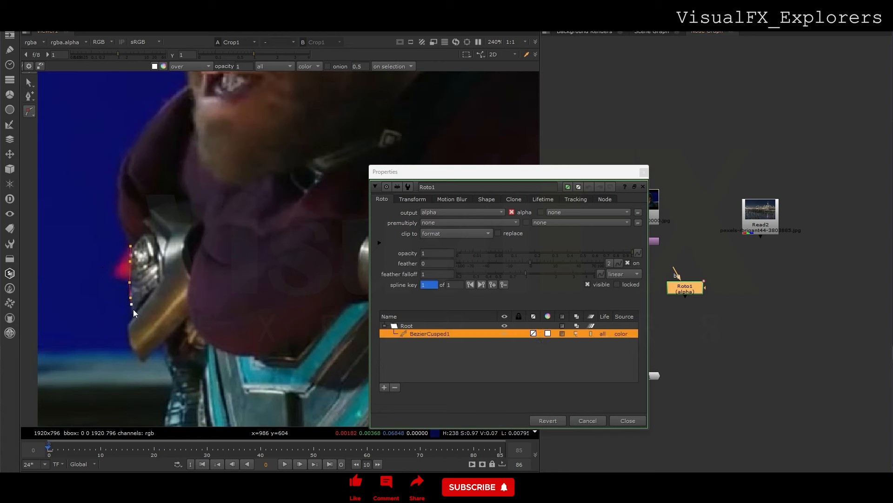
click(99, 320)
click(71, 303)
click(66, 254)
click(87, 234)
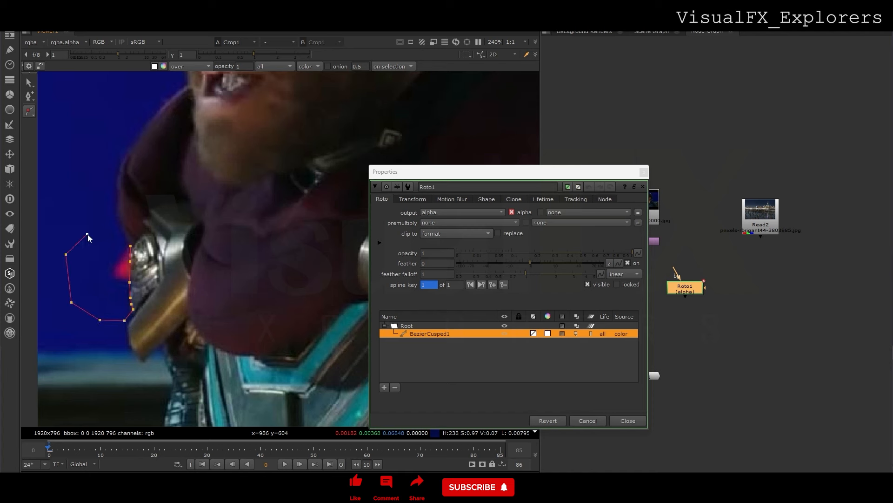
click(130, 246)
Step: Reposition the cusped shape over the triangle marker at successive frames along the timeline to keyframe its motion
key(shift+Right)
drag(113, 319, 163, 285)
click(154, 453)
click(208, 454)
click(287, 454)
click(362, 450)
click(441, 451)
Step: Refine the triangle marker shape's tracking at in-between frames, check it back to frame 0, and close the Roto properties
click(400, 450)
drag(141, 253, 210, 246)
click(330, 450)
click(245, 450)
click(181, 450)
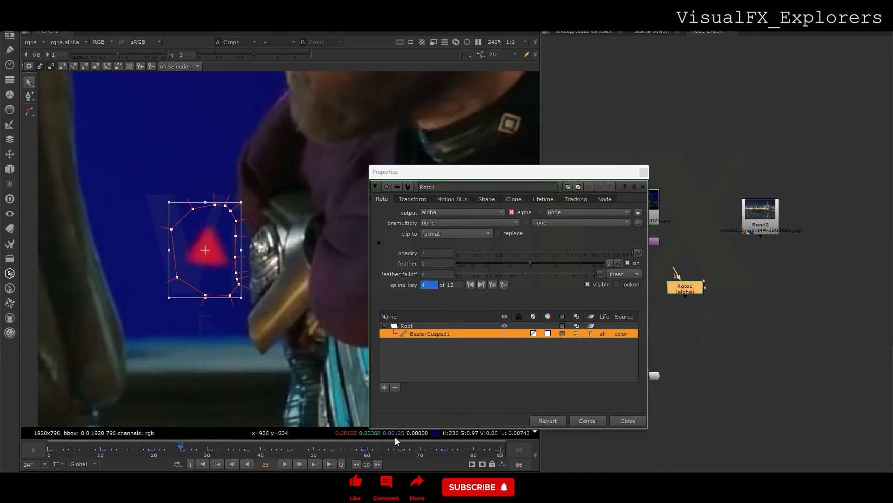
click(475, 450)
drag(141, 278, 230, 278)
click(127, 449)
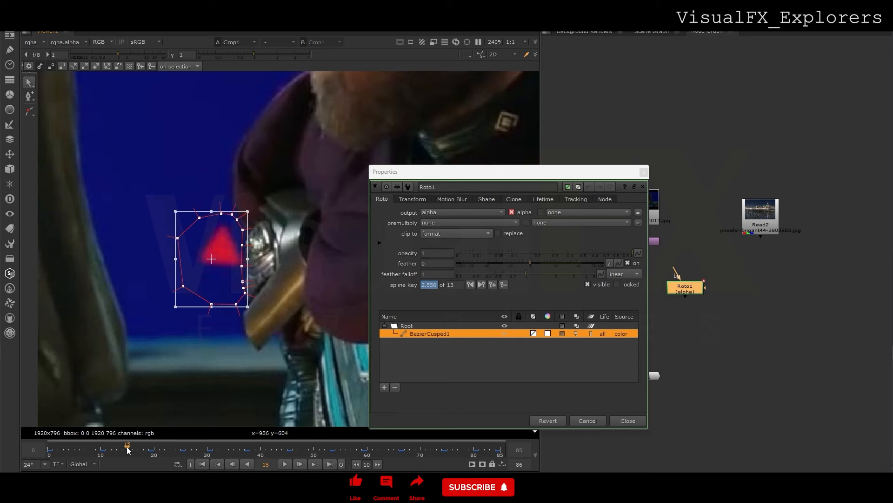
drag(76, 453, 49, 450)
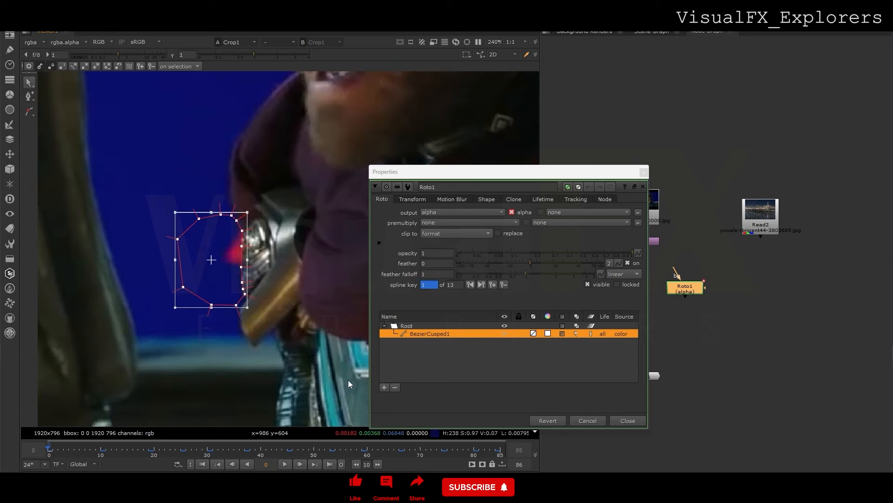
click(643, 172)
Step: Reopen the Roto1 node and draw a closed Bezier around the red H-shaped marker beside the bearded man's forehead
scroll(362, 241, down, 3)
scroll(248, 166, up, 2)
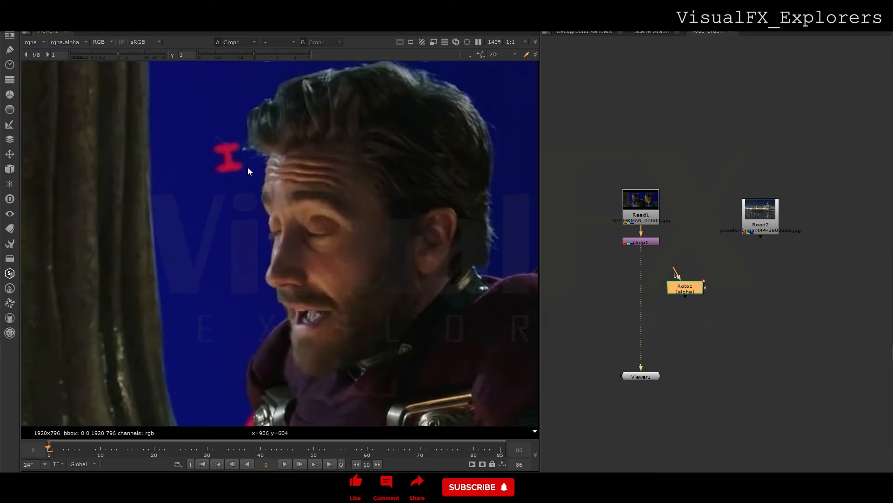
double_click(687, 292)
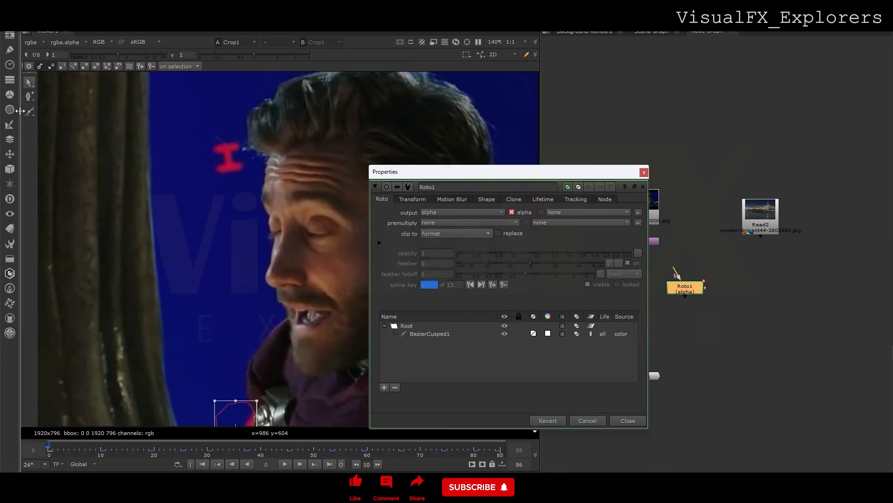
click(197, 125)
click(215, 127)
click(234, 132)
click(242, 149)
click(184, 164)
click(197, 126)
Step: Keyframe the Bezier's position along the timeline so it follows the H-shaped marker
drag(465, 171, 532, 171)
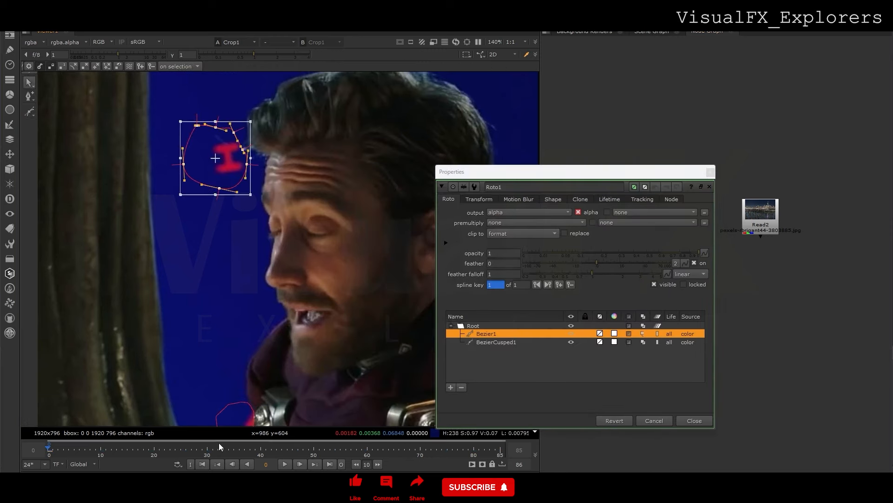
click(500, 447)
mouse_move(229, 169)
mouse_down()
mouse_move(174, 168)
mouse_move(206, 184)
mouse_move(186, 173)
mouse_move(210, 160)
mouse_move(176, 169)
mouse_up()
click(272, 447)
click(166, 447)
click(405, 447)
click(100, 447)
click(213, 448)
click(341, 453)
click(452, 447)
Step: Draw an ellipse roto shape around the red cross marker between the two men's heads
middle_drag(340, 278, 88, 285)
middle_drag(433, 352, 333, 365)
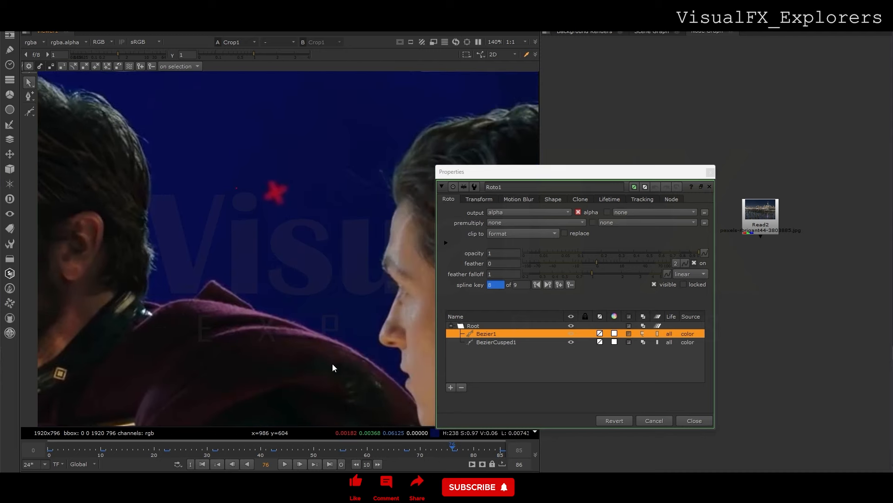
click(27, 115)
click(61, 129)
mouse_move(242, 167)
mouse_down()
mouse_move(304, 217)
mouse_move(270, 196)
mouse_move(306, 206)
mouse_move(320, 181)
mouse_move(314, 148)
mouse_up()
Step: Keyframe the ellipse over the cross marker at several frames from the end of the shot back toward the start
click(500, 454)
click(367, 454)
click(263, 449)
click(134, 451)
click(367, 197)
click(341, 190)
Step: Reshape the ellipse's points at frames 0 and 8 to enclose the cross marker, and check the animation to the end
click(49, 452)
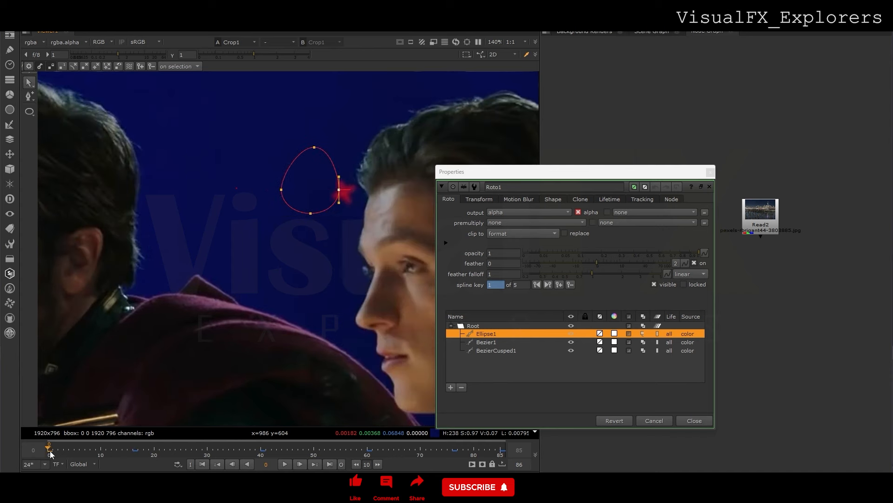
drag(339, 190, 359, 193)
drag(311, 213, 337, 231)
click(359, 193)
click(90, 452)
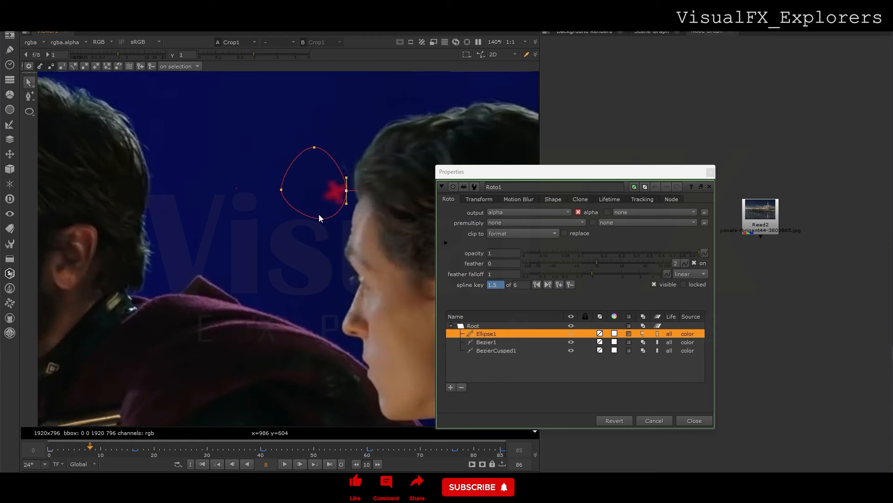
drag(350, 192, 351, 192)
drag(314, 148, 321, 150)
drag(321, 218, 325, 220)
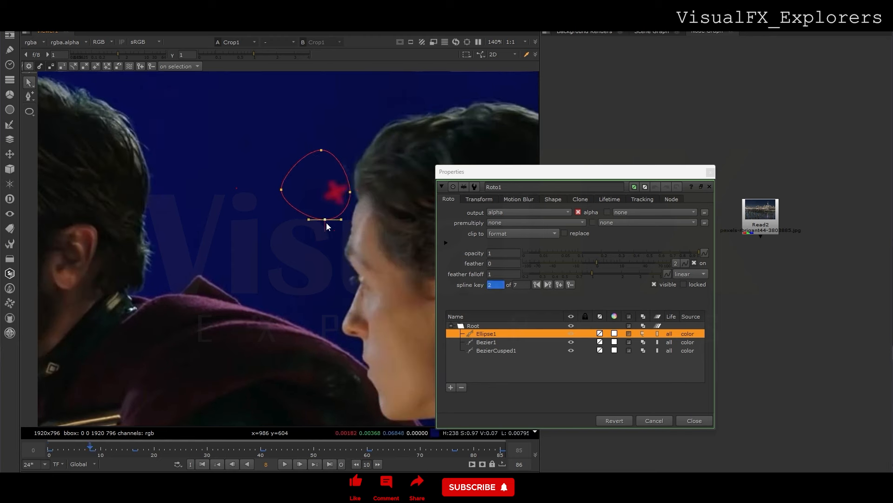
click(193, 451)
drag(192, 450, 507, 450)
Step: Draw a closed Bezier around the small red marker above the younger man's hair at frame 86
scroll(295, 260, down, 5)
middle_drag(294, 260, 198, 258)
scroll(344, 199, up, 5)
click(30, 111)
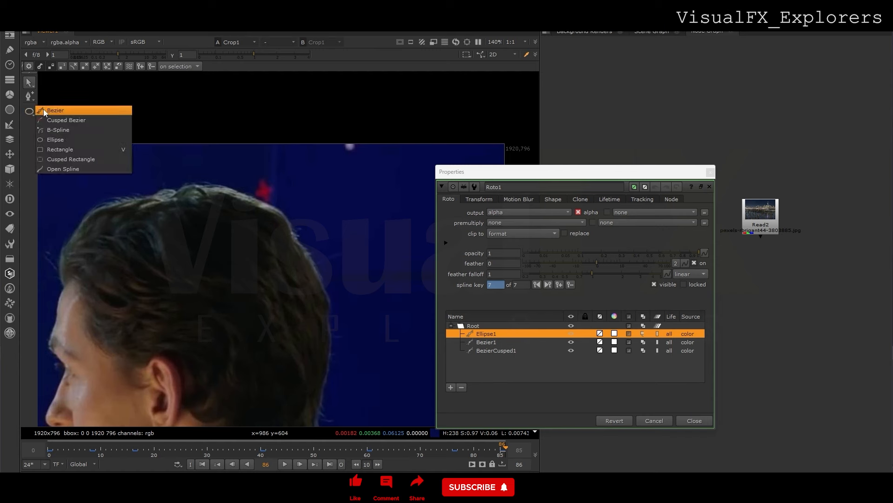
click(43, 112)
click(240, 182)
click(257, 197)
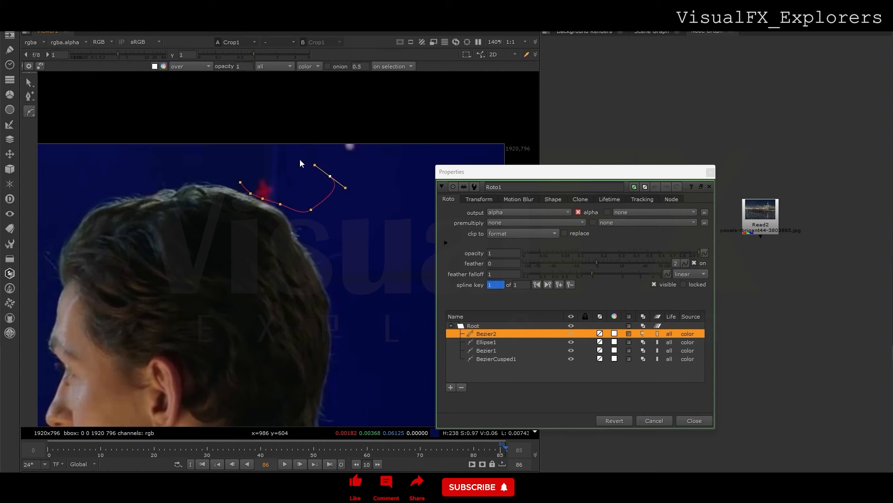
click(241, 182)
Step: Keyframe the new Bezier along the timeline to follow the marker above the hair, and close the Roto properties
drag(209, 129, 355, 227)
click(464, 453)
mouse_move(285, 186)
mouse_down()
mouse_move(311, 200)
mouse_move(330, 189)
mouse_move(311, 199)
mouse_up()
click(358, 448)
click(171, 448)
click(261, 451)
click(415, 454)
click(420, 458)
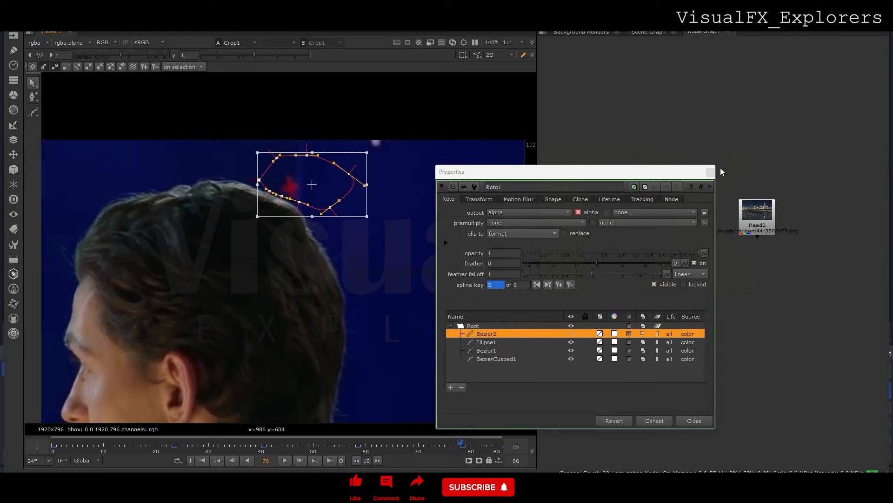
click(710, 171)
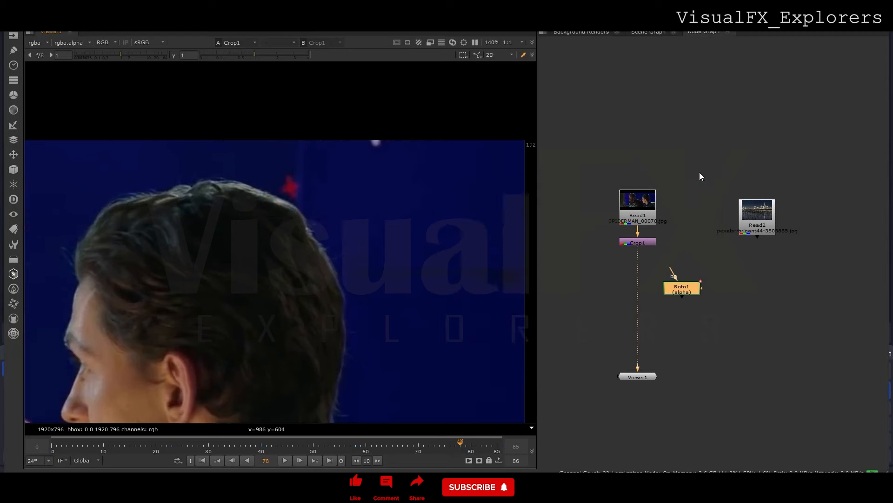
Step: Insert a Denoise node below Crop1 and move its noise analysis region onto the blue screen
scroll(386, 196, down, 5)
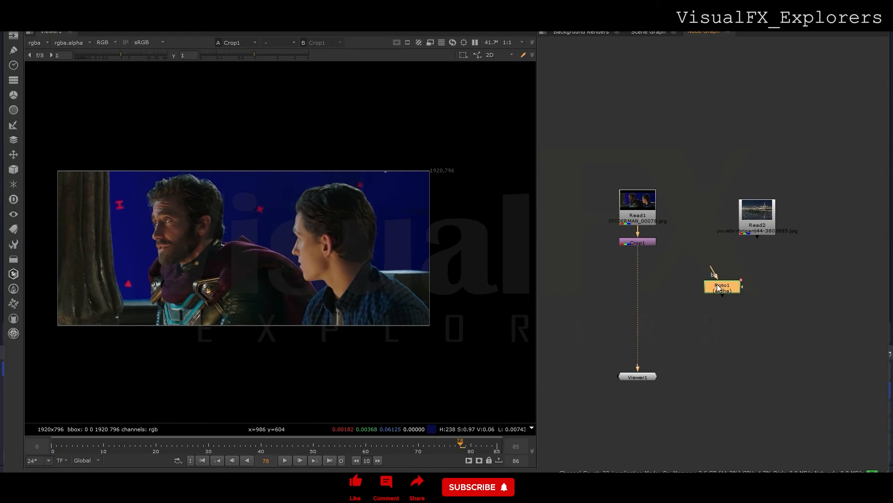
double_click(635, 240)
click(585, 169)
click(602, 275)
key(Tab)
text(denoise)
key(Return)
mouse_move(623, 274)
mouse_down()
mouse_move(646, 279)
mouse_move(635, 282)
mouse_up()
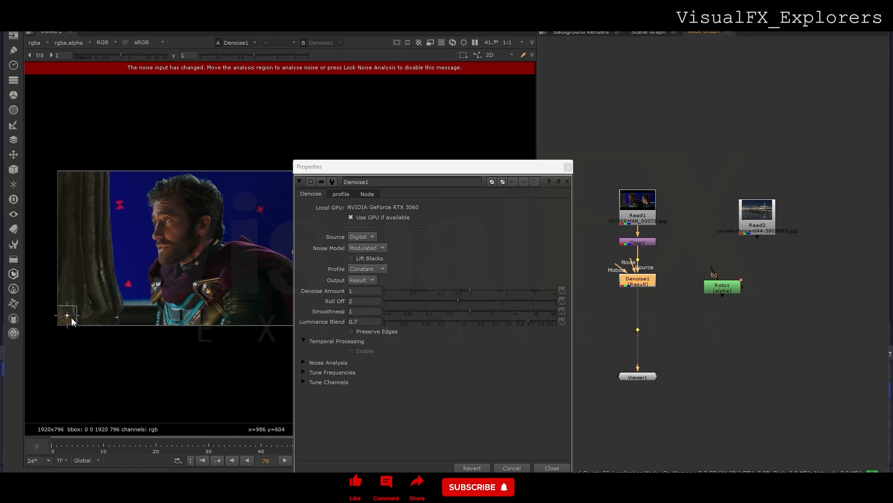
drag(72, 321, 132, 247)
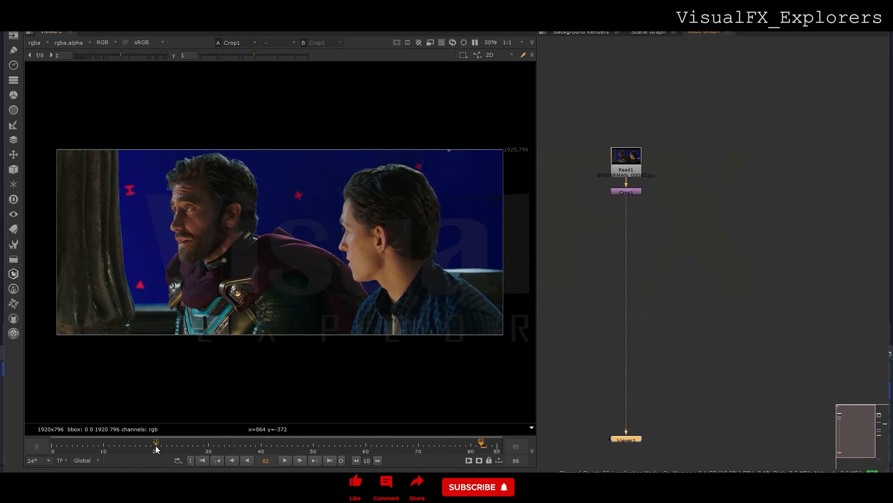
Step: Return to frame 0 and add a Primatte node connected below Crop1
drag(156, 445, 50, 443)
click(582, 244)
key(Tab)
text(PR)
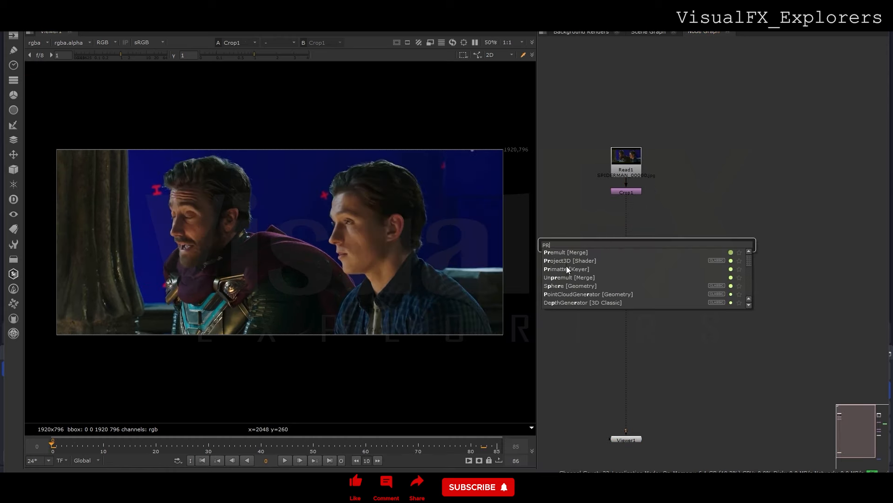
click(566, 268)
click(628, 233)
Step: Auto-compute the Primatte key and display its alpha channel
drag(524, 144, 702, 152)
click(613, 241)
key(a)
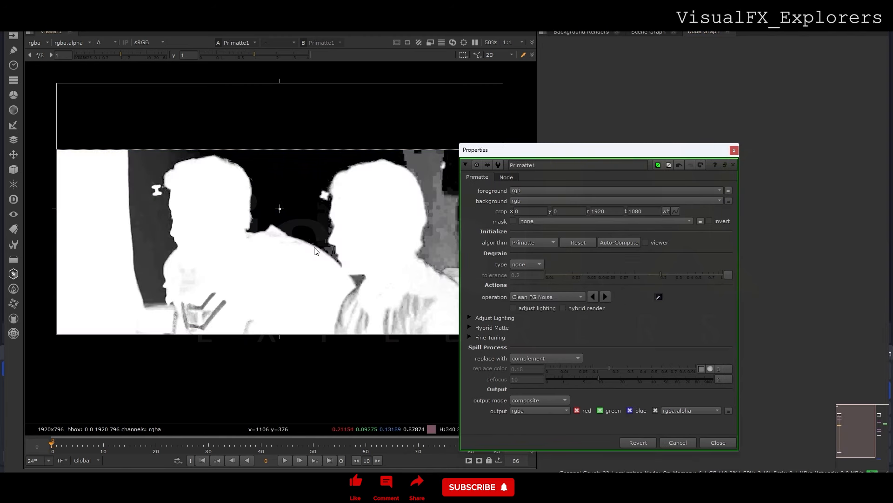
Step: Set the Primatte operation to Clean BG Noise and sample the grey blue-screen areas on both sides and between the men
drag(525, 151, 614, 126)
click(624, 270)
click(629, 263)
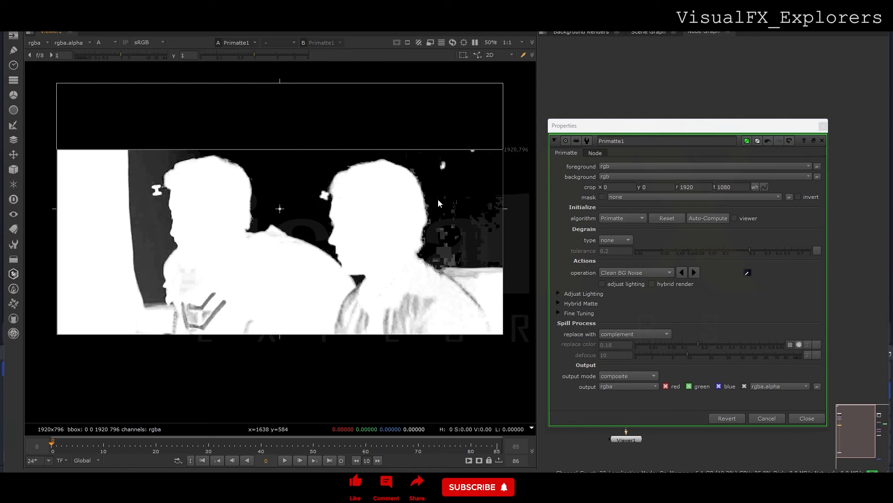
ctrl+click(468, 230)
ctrl+click(442, 232)
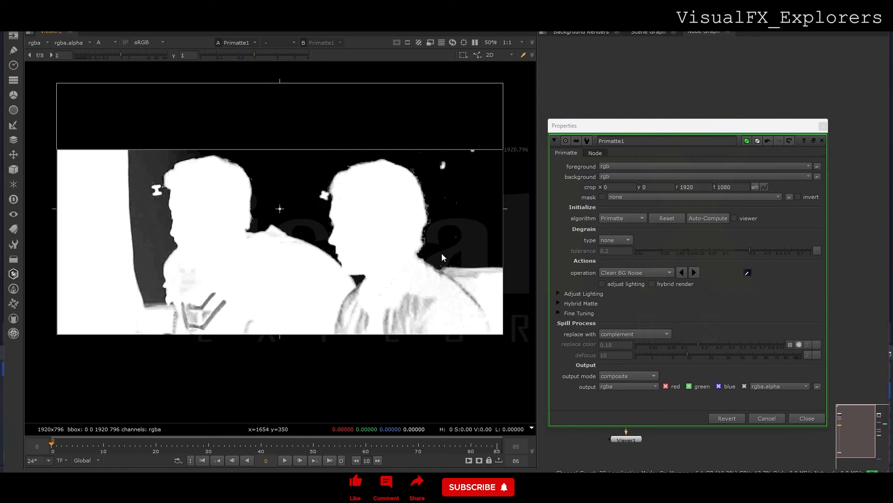
ctrl+shift+drag(469, 202, 445, 239)
ctrl+shift+click(143, 176)
ctrl+shift+drag(155, 223, 147, 282)
ctrl+shift+drag(287, 169, 294, 179)
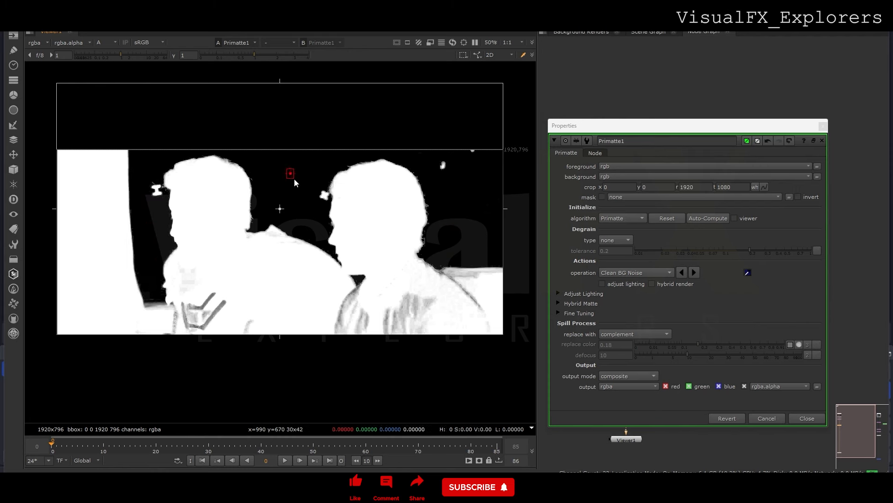
Step: Set the Primatte operation to Clean FG Noise and sample the grey patches on the younger man's shirt
click(670, 275)
click(625, 283)
ctrl+shift+drag(392, 300, 440, 320)
ctrl+shift+click(447, 280)
ctrl+shift+drag(379, 289, 356, 288)
Step: Switch back to Clean BG Noise, sample the small gaps between the men, and review the key in full colour
click(626, 273)
click(623, 266)
scroll(320, 288, up, 6)
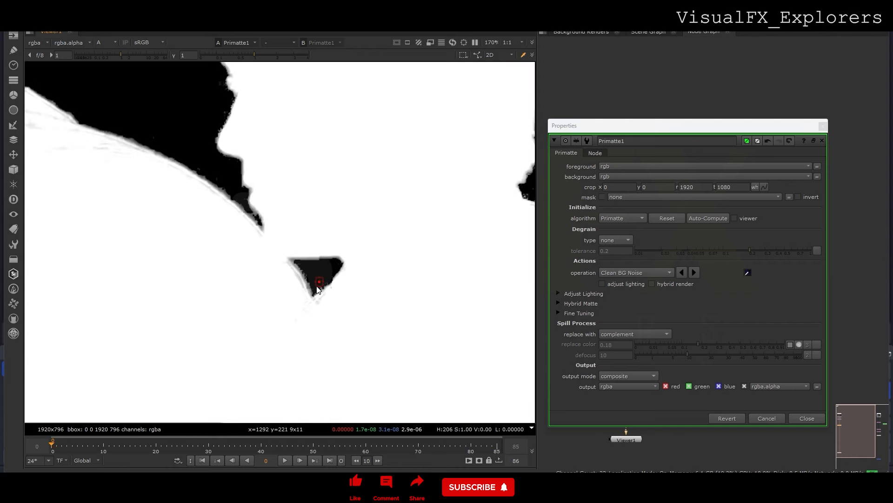
ctrl+shift+drag(234, 189, 240, 196)
scroll(238, 200, down, 4)
key(a)
scroll(274, 221, down, 3)
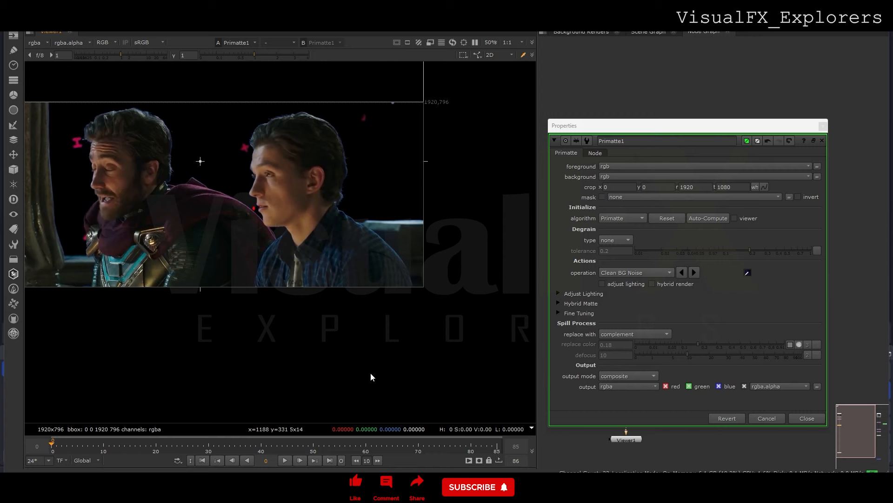
click(821, 139)
drag(210, 449, 53, 426)
Step: Add a Merge node placing the Primatte result over the tracked skyline background branch, and view the composite
scroll(669, 336, down, 4)
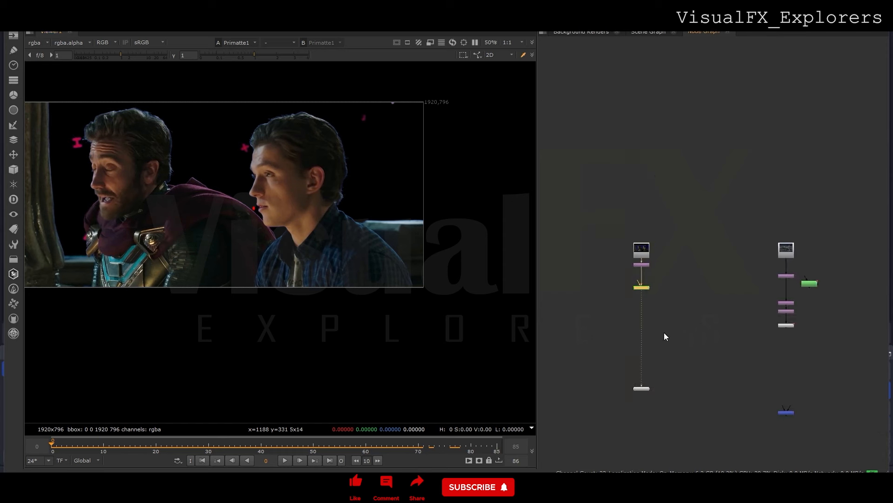
middle_drag(678, 333, 629, 338)
click(641, 344)
key(m)
click(621, 288)
scroll(639, 340, up, 5)
drag(642, 343, 791, 324)
scroll(651, 340, down, 3)
key(1)
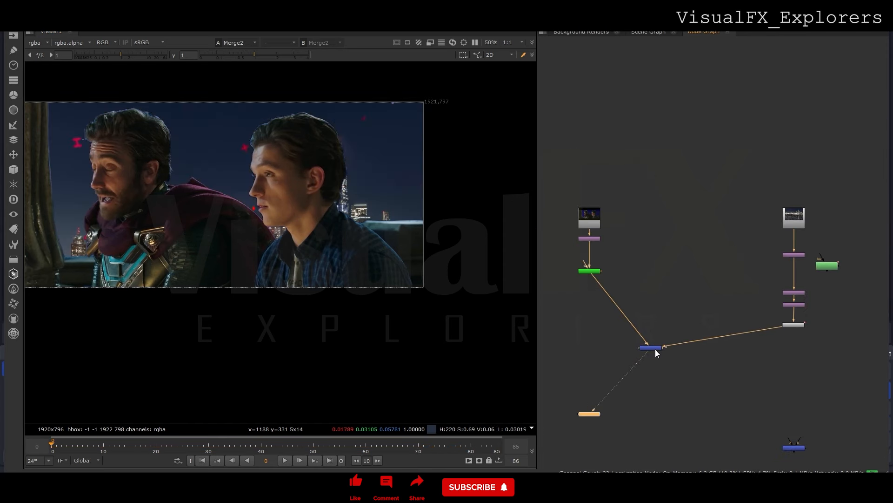
drag(657, 351, 657, 357)
Step: Play through the composite and scrub to frame 14 to inspect the background's coverage
click(285, 460)
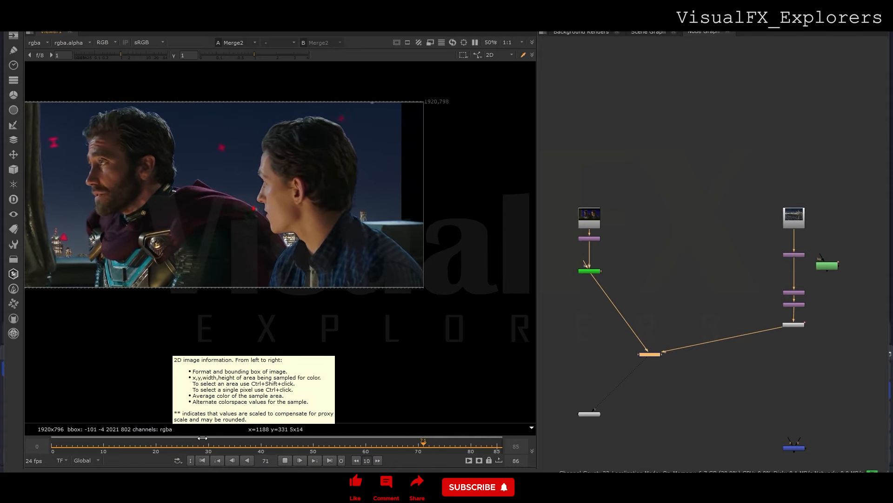
click(287, 460)
drag(208, 447, 124, 444)
Step: Try a scale of 1.32 on the background's Transform1 node
scroll(771, 334, up, 4)
drag(811, 267, 816, 270)
double_click(822, 269)
click(610, 264)
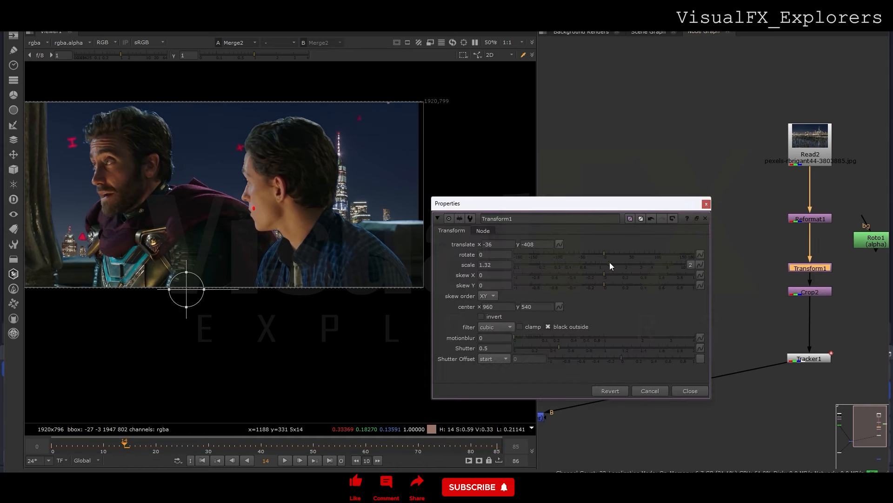
Step: Move Transform1 and Crop2 up the skyline branch and insert a new Transform node between Crop2 and Tracker1
drag(806, 270, 805, 253)
mouse_move(810, 291)
mouse_down()
mouse_move(809, 268)
mouse_move(815, 301)
mouse_up()
click(791, 293)
key(t)
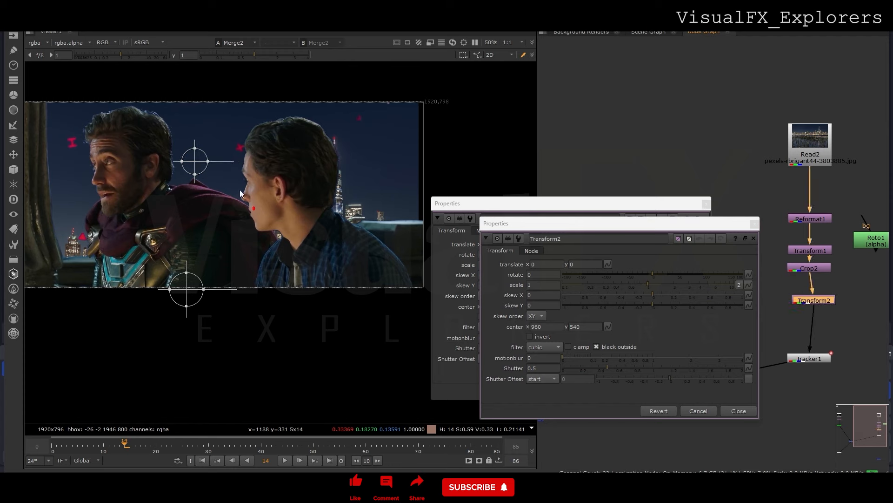
Step: Set Transform2's scale to 1.1 and translate to x 62, y -2, check the last and first frames, and tidy the branch
click(650, 286)
drag(193, 164, 209, 162)
click(496, 451)
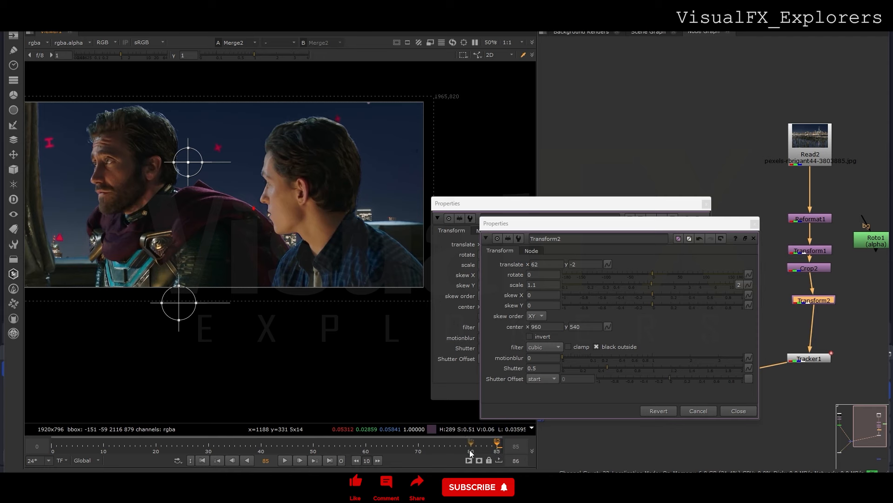
click(53, 448)
click(754, 225)
click(706, 203)
drag(812, 301, 813, 297)
click(793, 330)
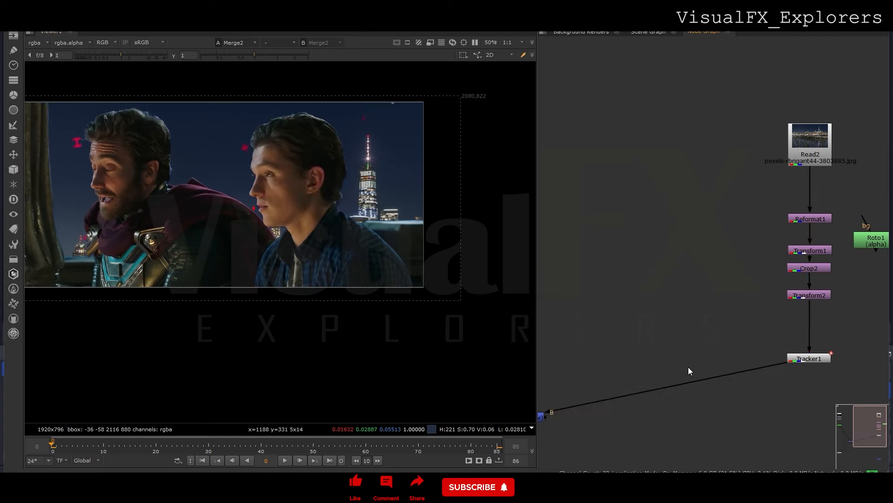
Step: Insert a Grade node after Tracker1 and darken the skyline with gain 0.155 and lift 0.006
key(g)
click(696, 376)
drag(695, 374, 724, 392)
double_click(724, 392)
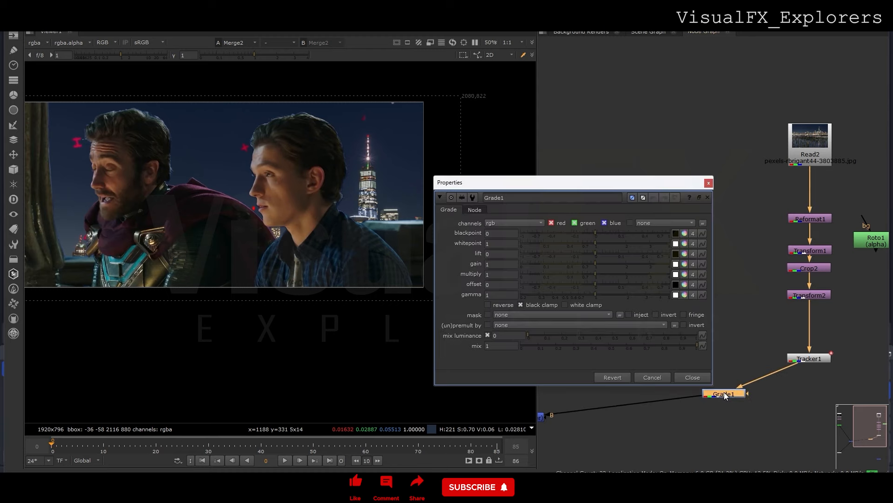
drag(594, 265, 552, 264)
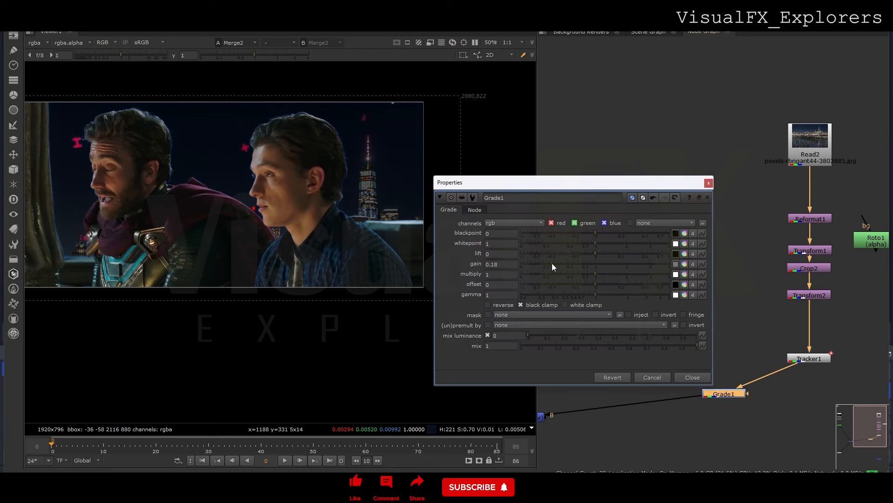
click(599, 254)
drag(605, 253, 602, 253)
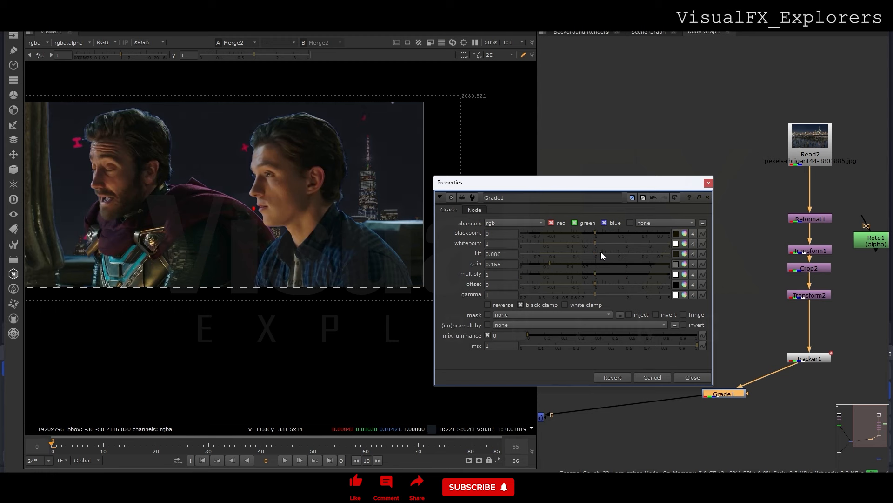
click(708, 183)
Step: Align Grade1 beneath Tracker1 and add a dot to square off the background's connection to the merge
middle_drag(281, 287, 303, 303)
drag(730, 398, 813, 387)
ctrl+drag(663, 401, 810, 417)
drag(824, 384, 824, 359)
Step: Add a Defocus node below Grade1 and set its defocus to 5.8
click(781, 378)
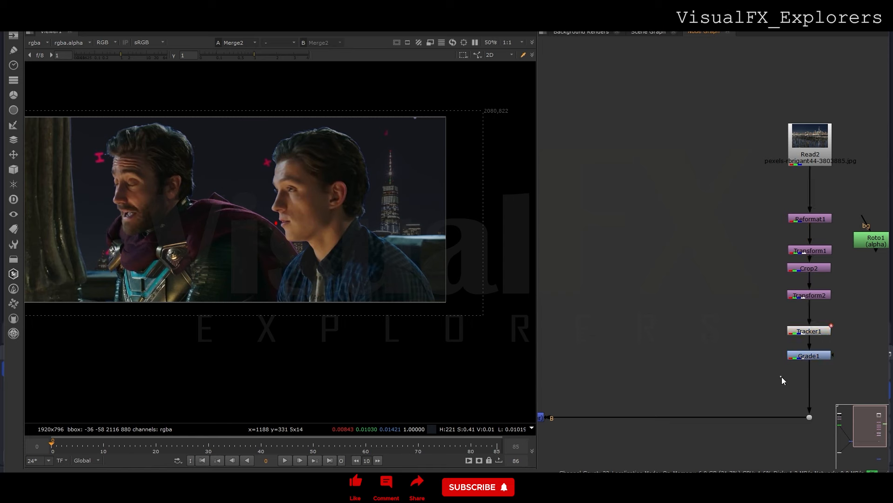
key(Tab)
text(def)
click(717, 384)
drag(771, 382, 799, 387)
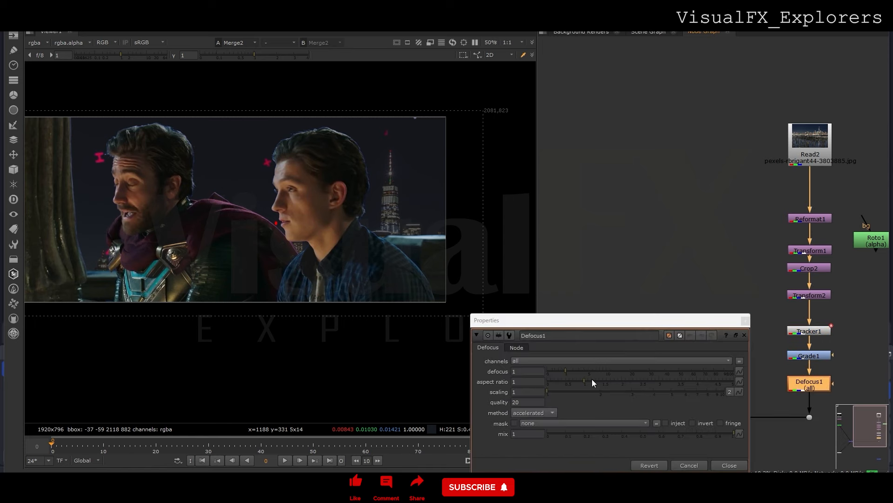
click(617, 372)
drag(621, 371, 600, 370)
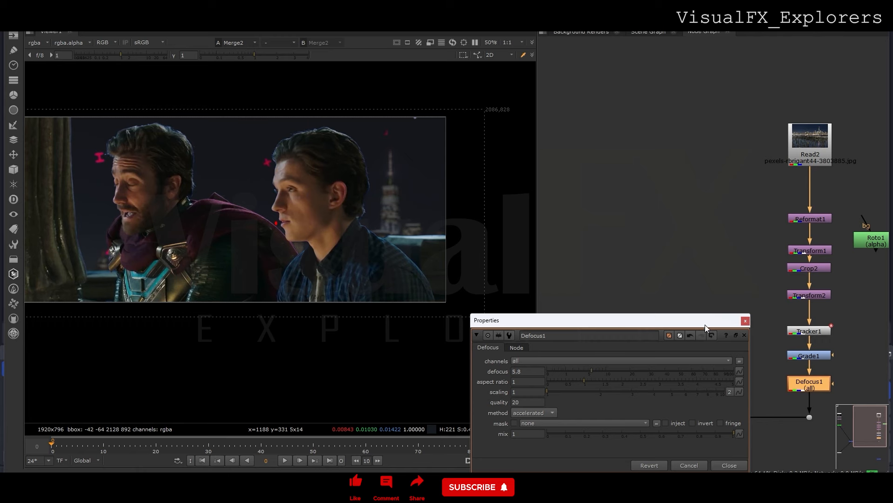
click(745, 320)
Step: Merge Roto1 into the keyed branch below the Primatte node, changing the merge operation to remove the tracking markers, and play the composite
scroll(672, 343, down, 3)
middle_drag(623, 349, 667, 351)
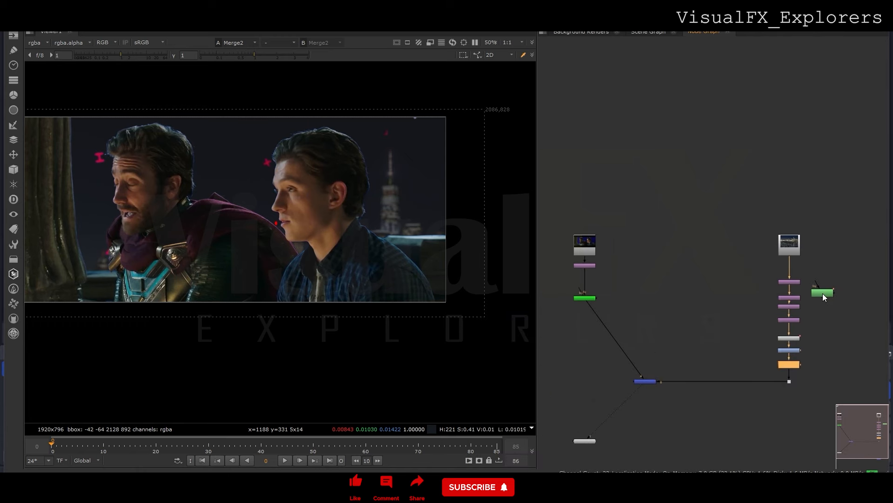
drag(823, 293, 642, 315)
click(587, 328)
key(m)
drag(591, 329, 640, 315)
click(351, 314)
click(360, 359)
click(560, 270)
middle_drag(271, 338, 301, 356)
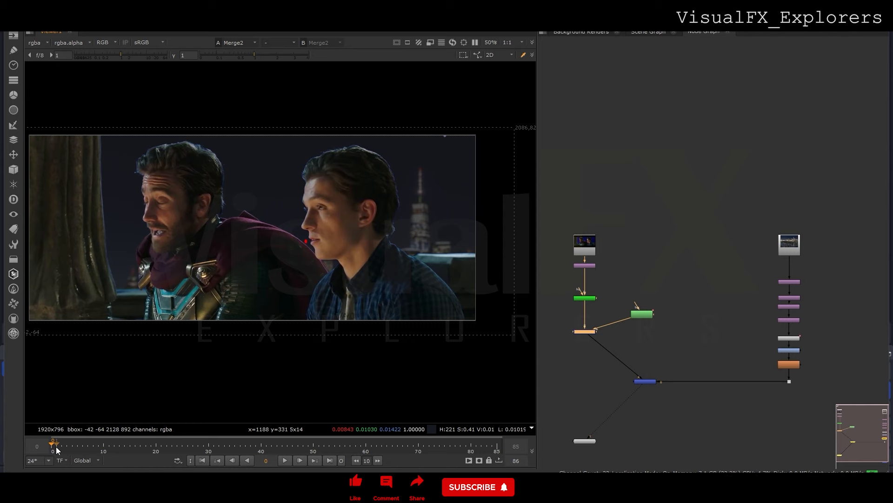
click(285, 460)
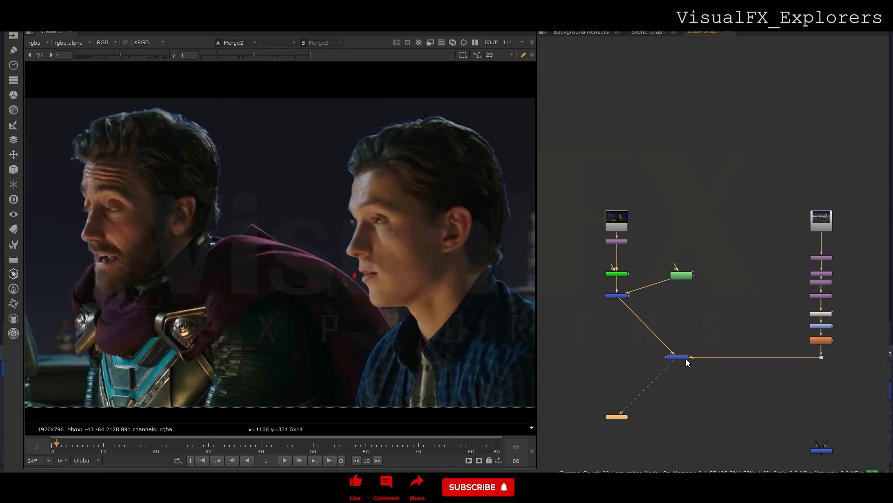
Step: Align the final merge under the keyed branch and route the Roto node into its merge through a dot
drag(686, 359, 625, 357)
drag(674, 276, 663, 254)
ctrl+click(667, 287)
drag(668, 288, 671, 296)
key(Tab)
text(DE)
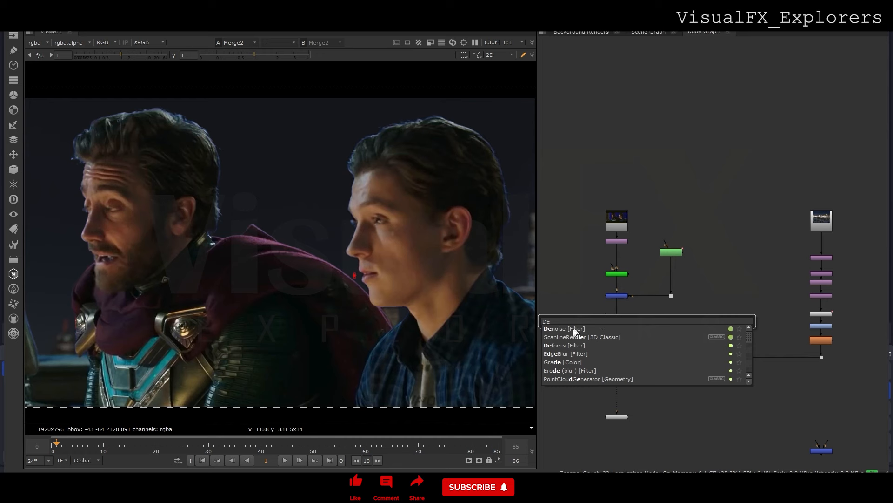
click(567, 298)
click(568, 298)
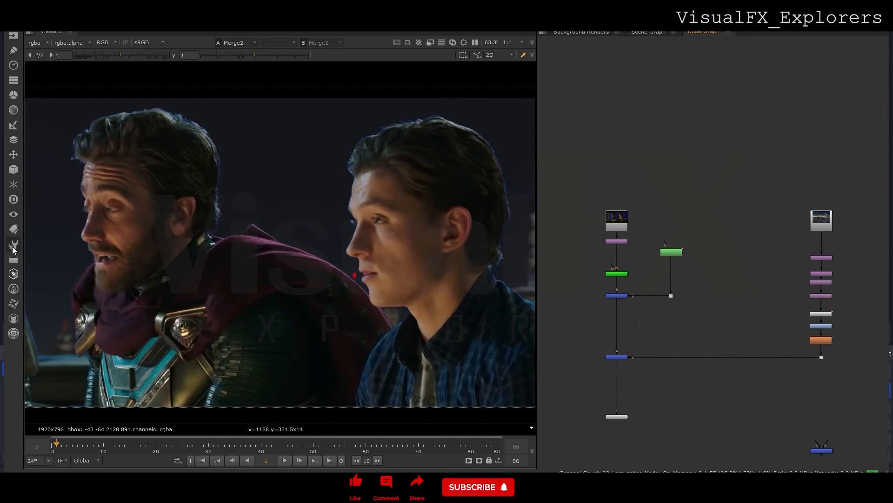
click(14, 259)
click(163, 457)
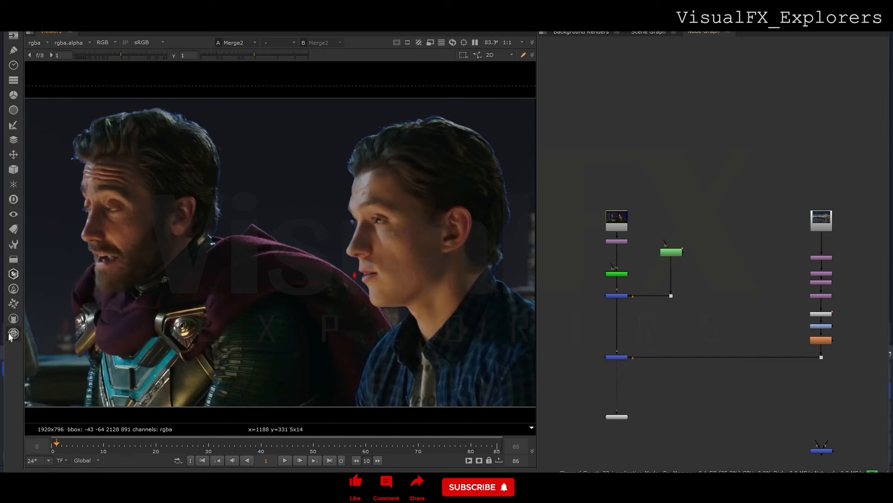